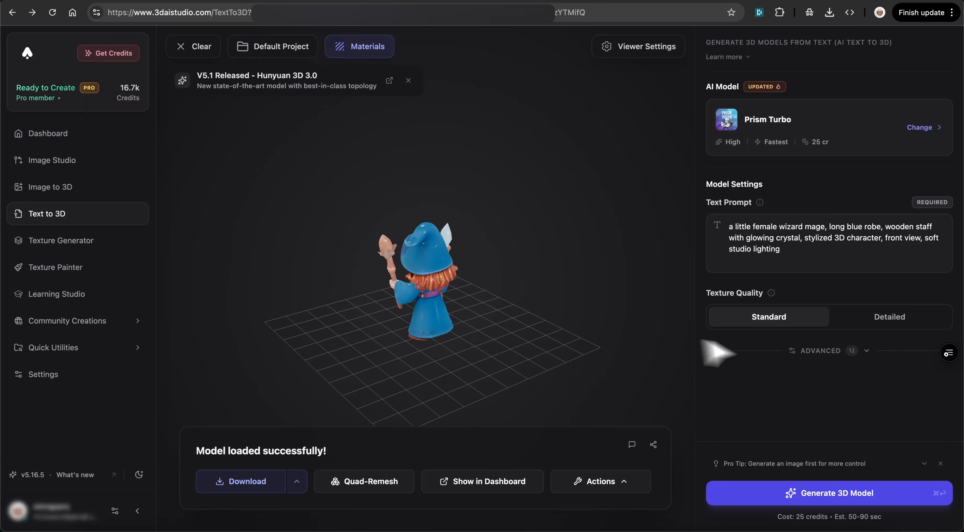
Copy the complete wizard mage text prompt and switch to the Image Studio
triple_click(763, 255)
key(super+c)
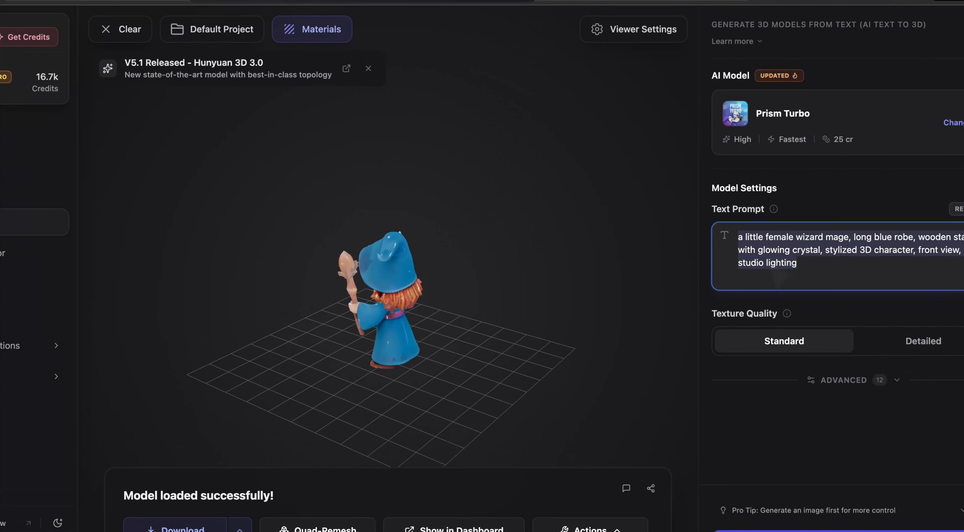
click(111, 181)
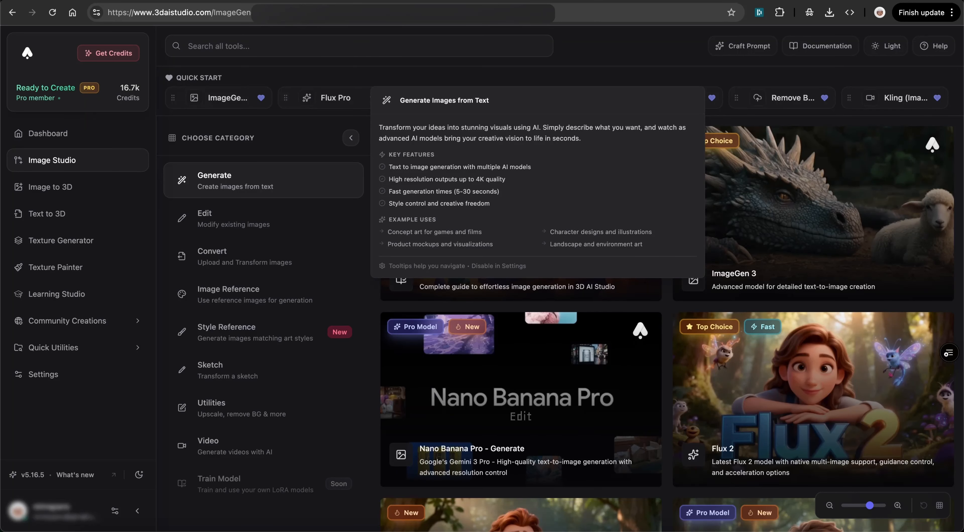
Look through the image tool categories and open the Nano Banana Pro - Generate tool
mouse_move(259, 228)
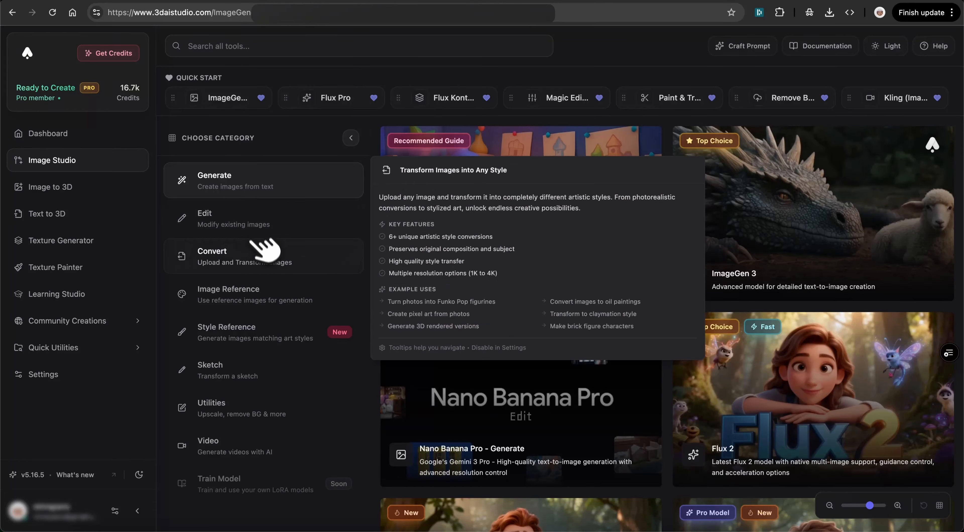
mouse_move(280, 343)
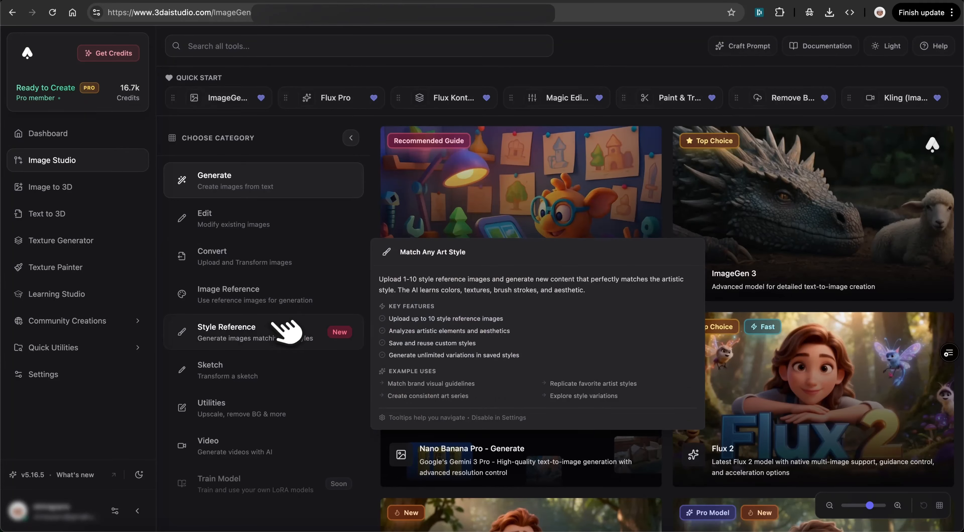
mouse_move(257, 184)
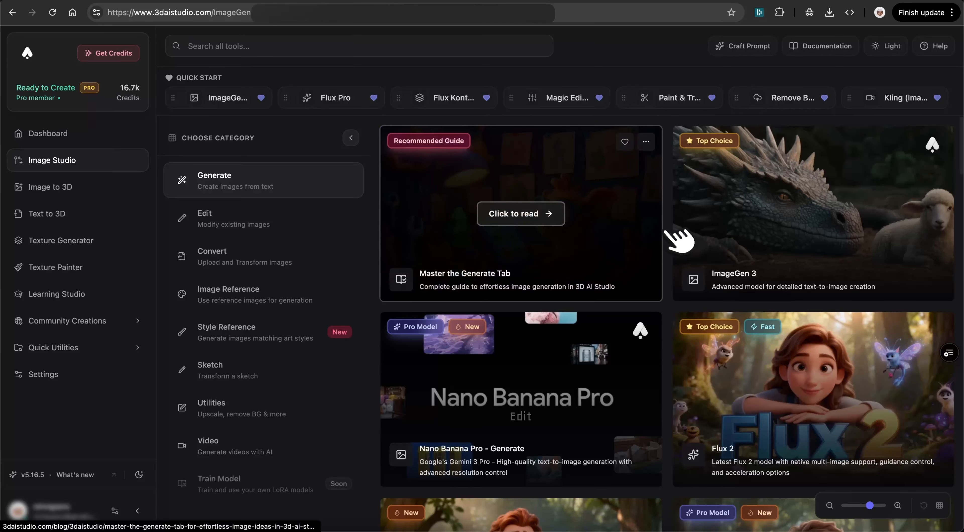
scroll(679, 236, down, 8)
scroll(683, 222, up, 6)
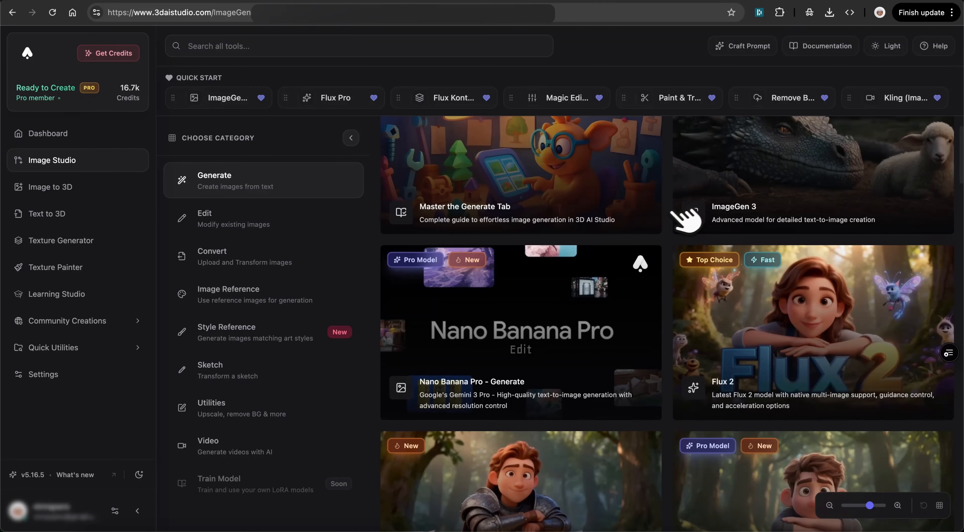
mouse_move(646, 275)
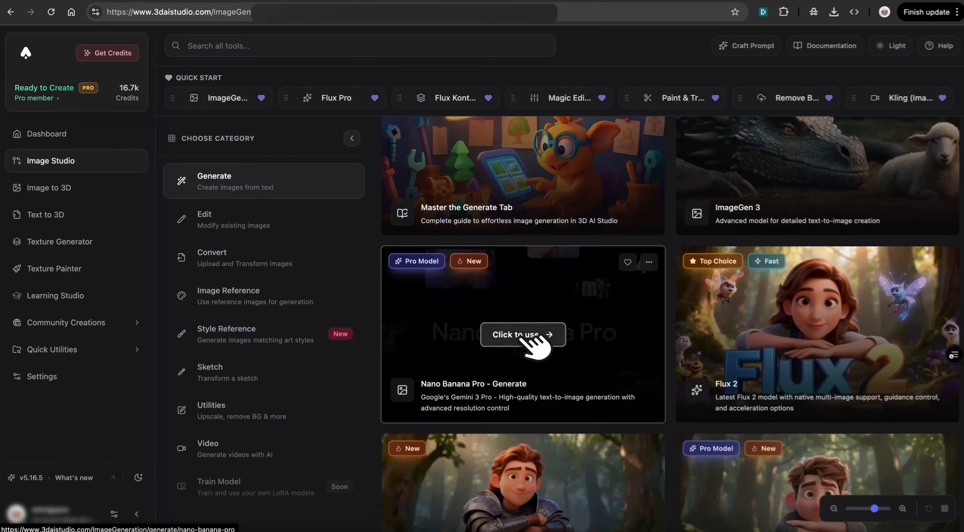
click(505, 333)
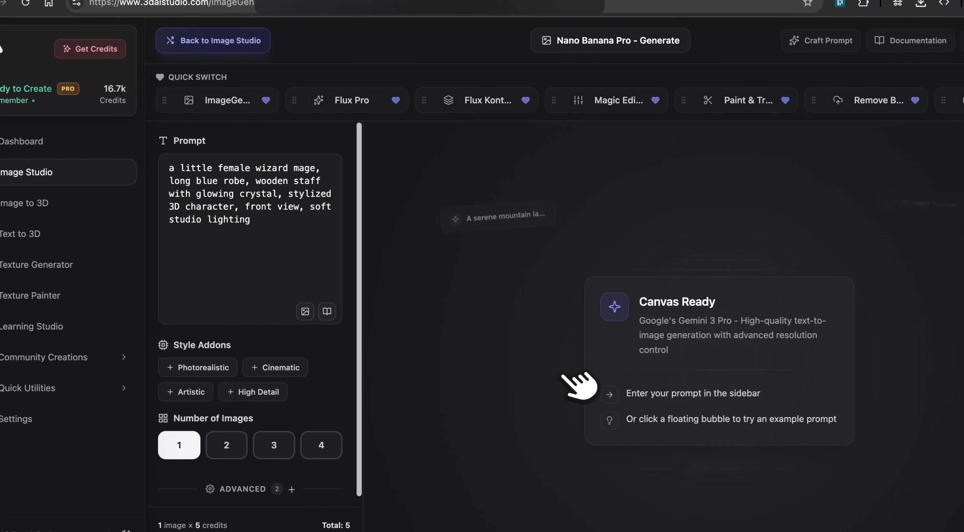
Fill the prompt with the copied wizard mage description, set the number of images to 4 and generate them
click(262, 246)
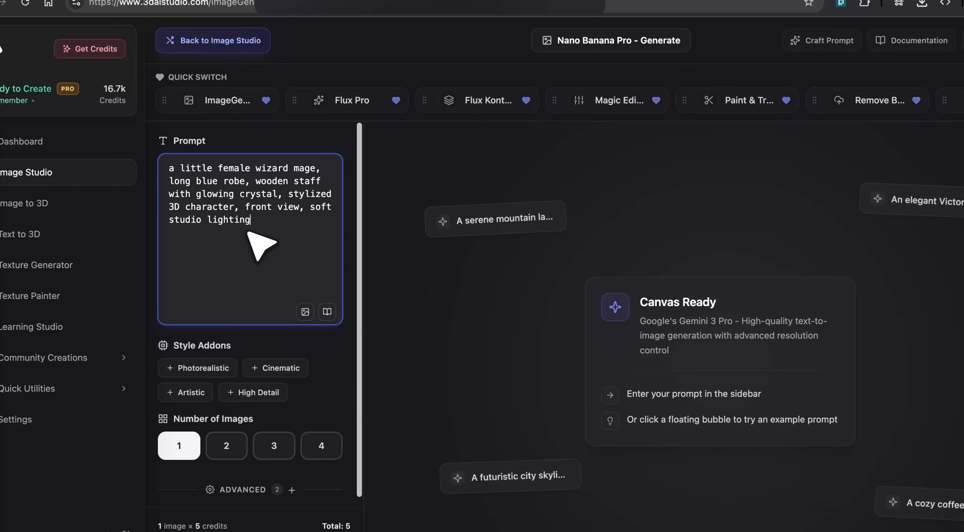
key(super+a)
key(super+v)
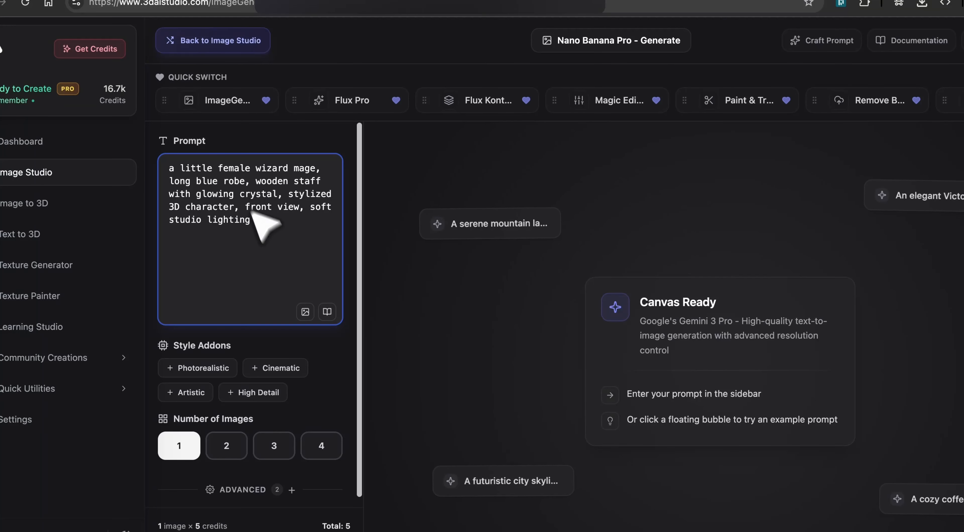
click(297, 340)
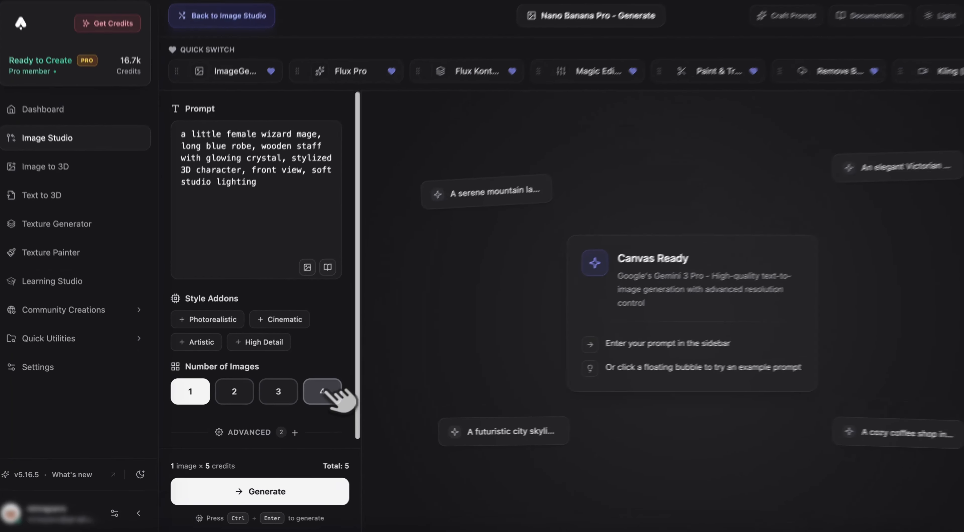
click(323, 391)
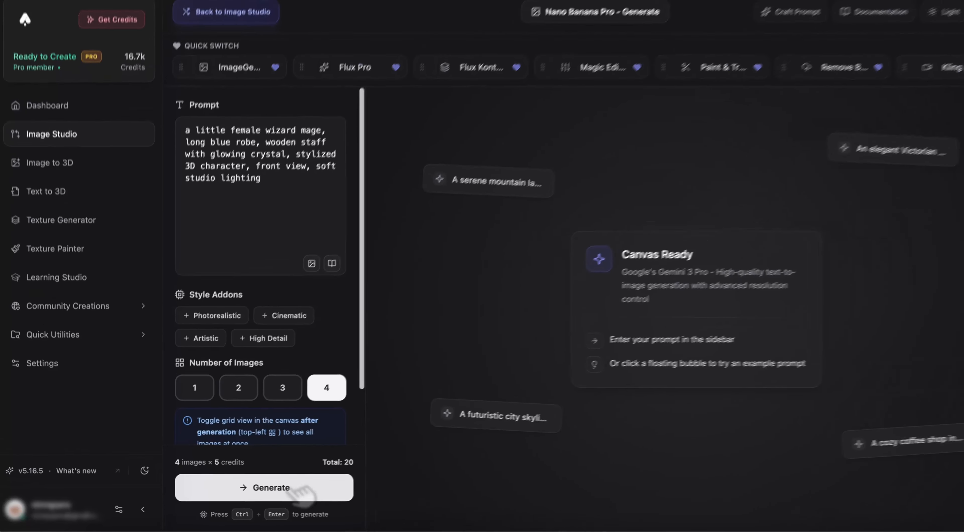
click(299, 490)
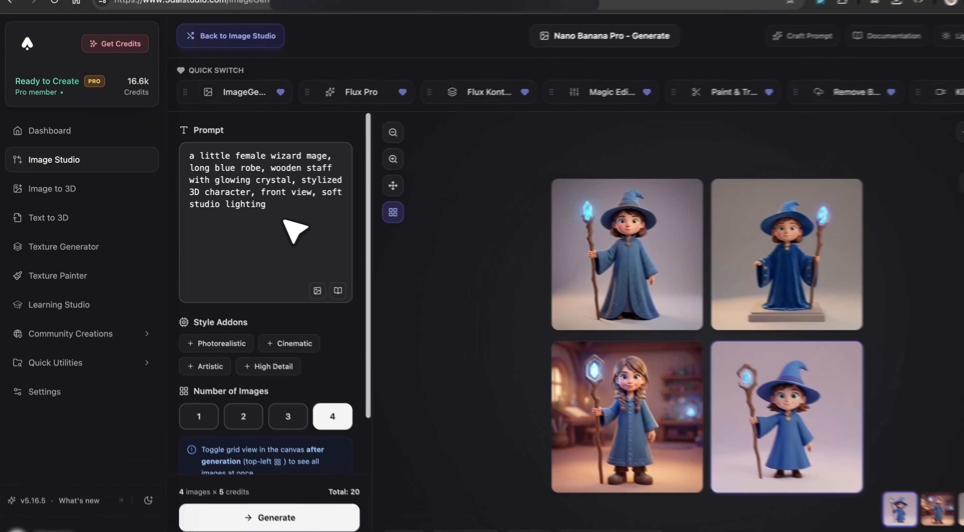
Append ", standing in a forest" to the end of the prompt and generate four new images
click(264, 216)
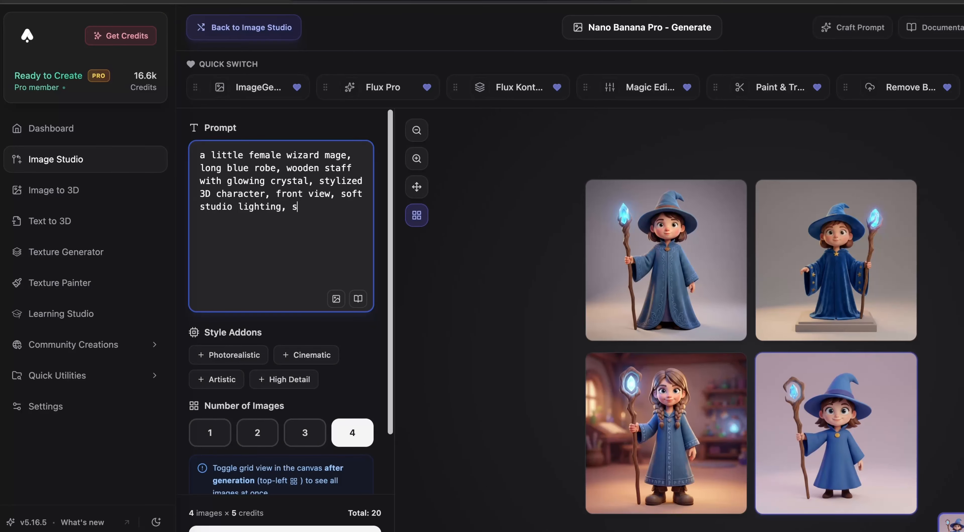
text(, stand)
text(ing in a for)
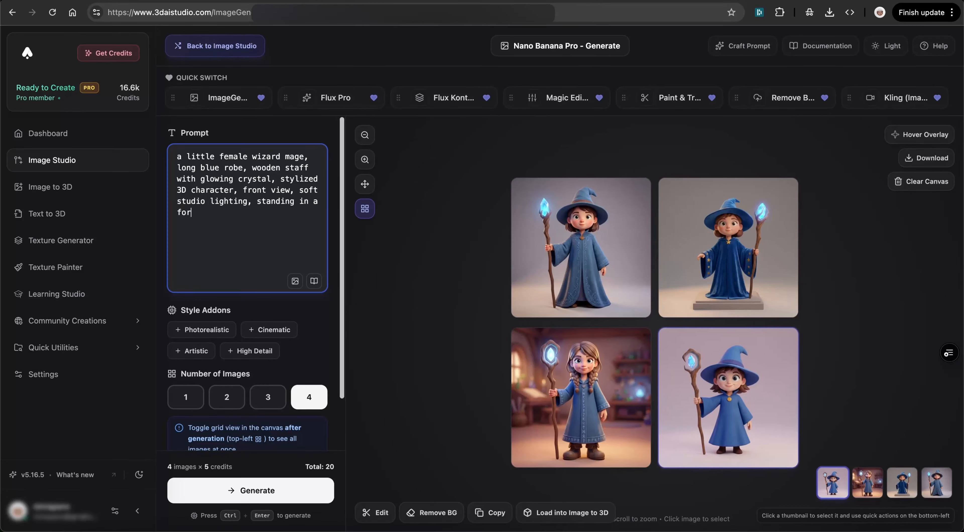
text(est)
click(261, 491)
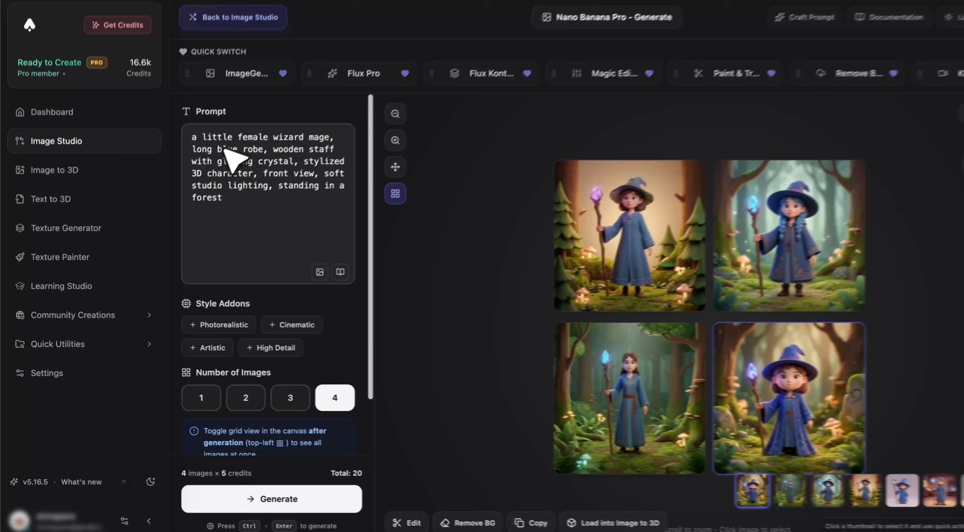
Replace the robe colour in the prompt with "red" and generate the images again
double_click(207, 168)
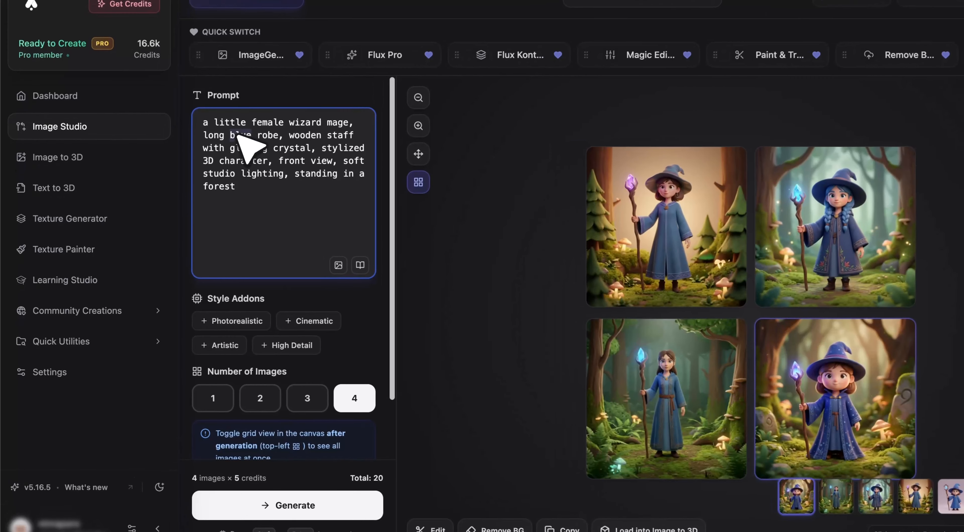
text(red)
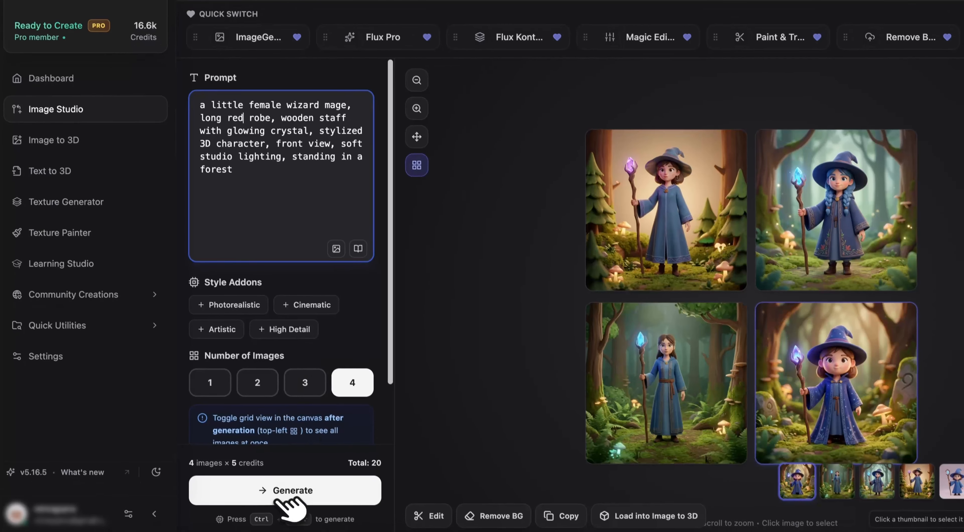
click(285, 493)
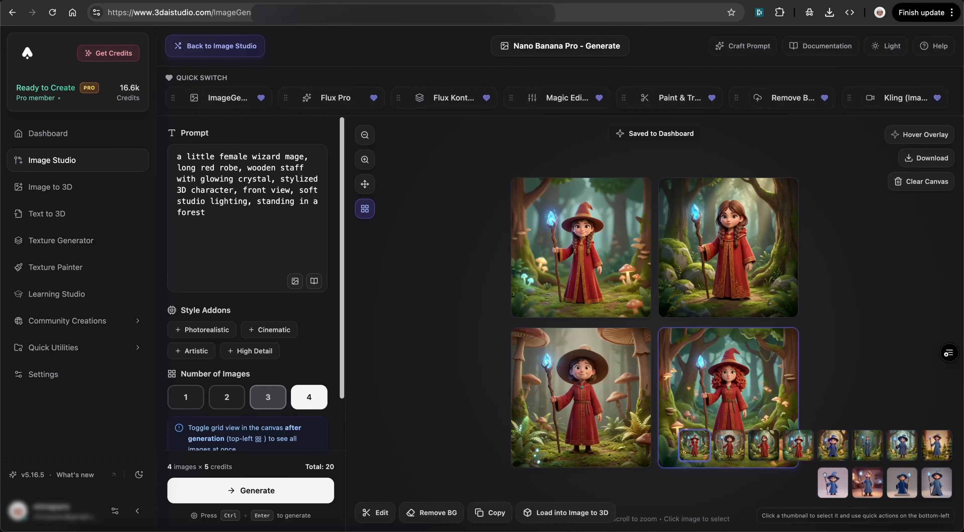
Insert "in the style of a pixar character" after "stylized 3D character" in the prompt and generate new images
click(236, 191)
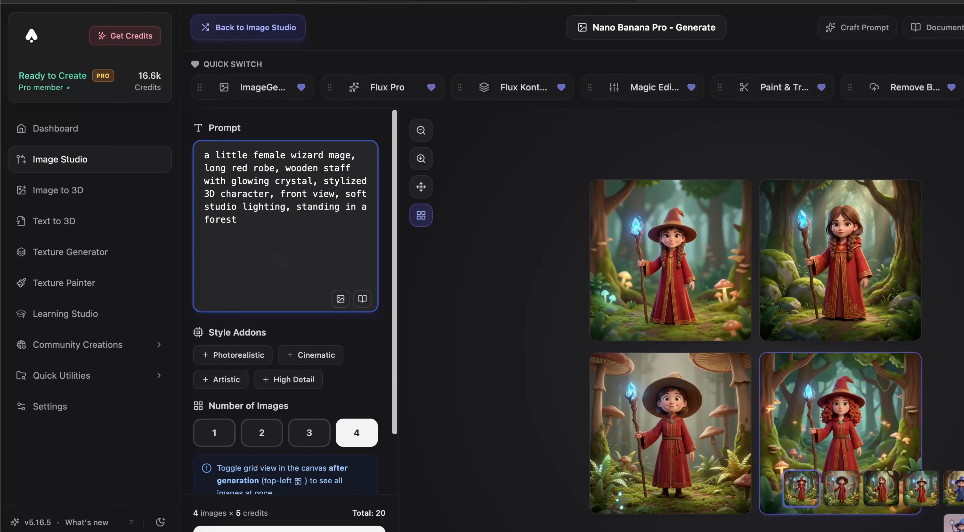
text(in the )
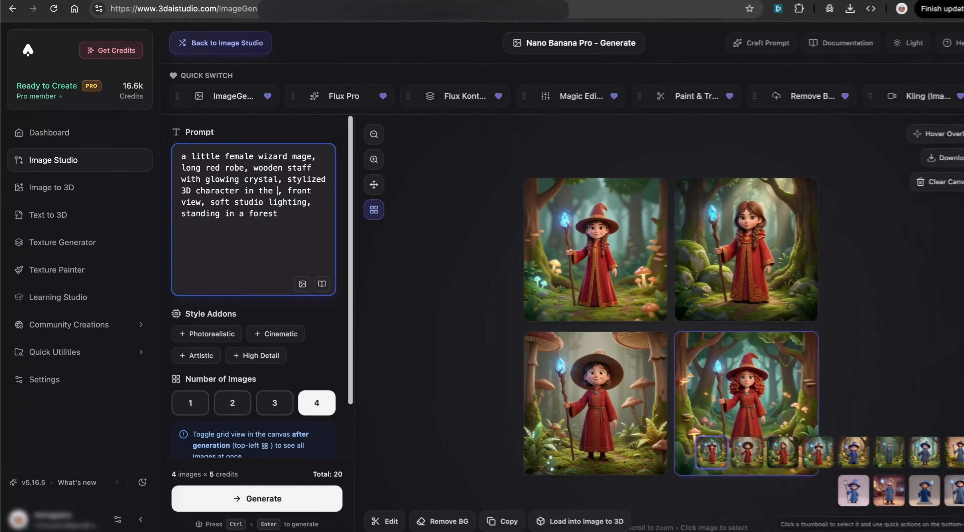
text(style of a pixar character)
click(285, 499)
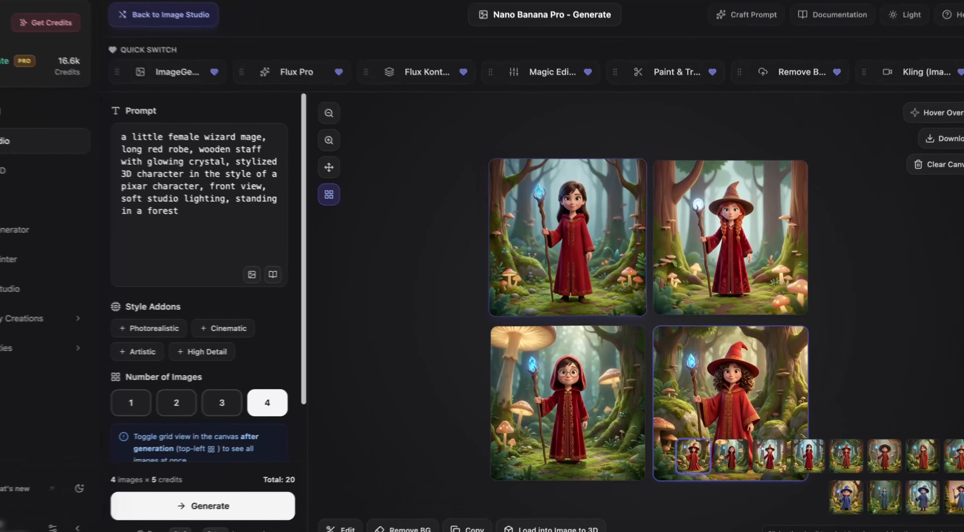
Select the generated image of the dark-haired girl without hat or glasses and send it to Nano Banana Pro editing
click(614, 280)
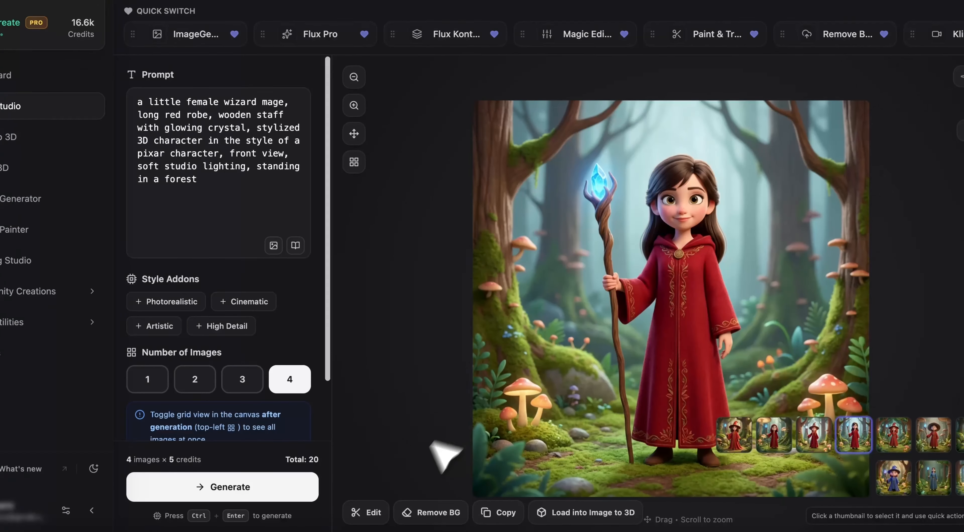
click(366, 512)
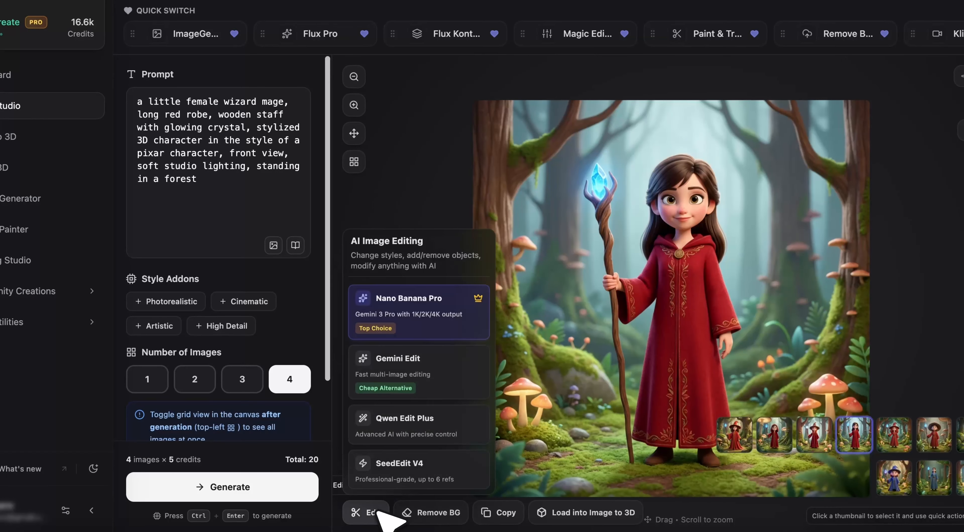
click(447, 334)
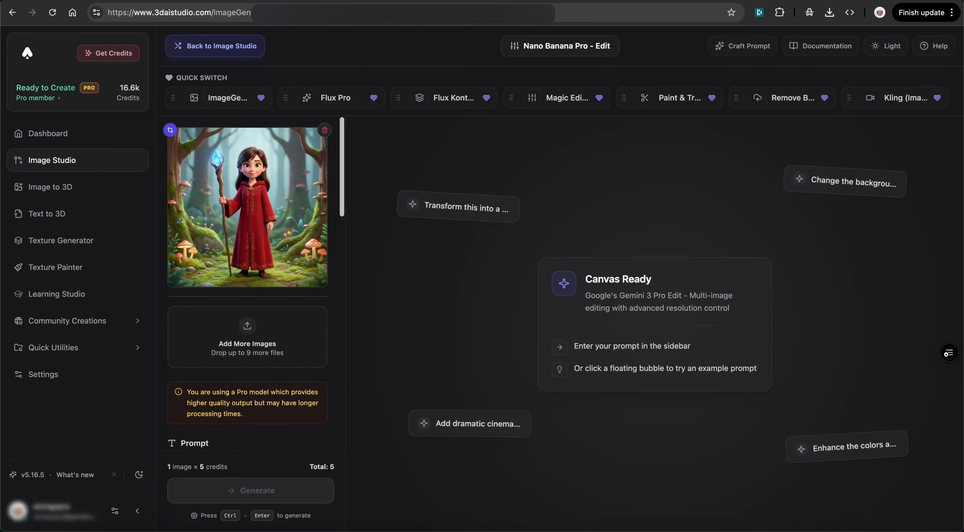
Enter the edit prompt "add an axe in her right hand", set the number of images to 4 and generate the edits
scroll(262, 262, down, 6)
click(282, 269)
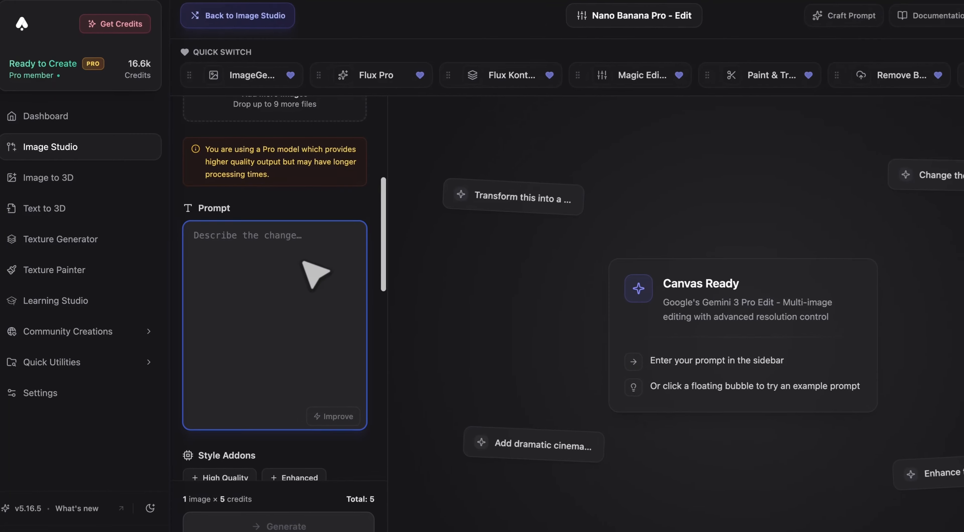
text(add an axe )
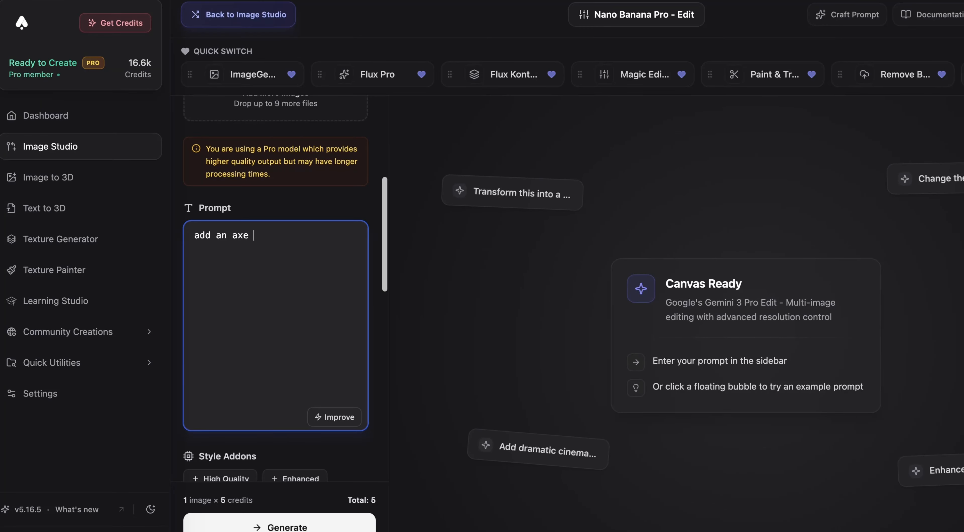
text(in her right hand)
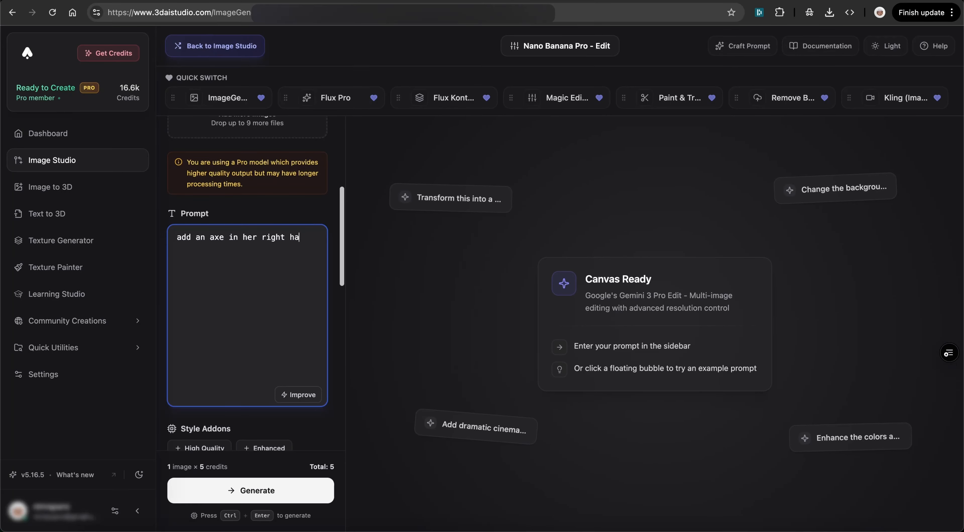
scroll(247, 281, down, 5)
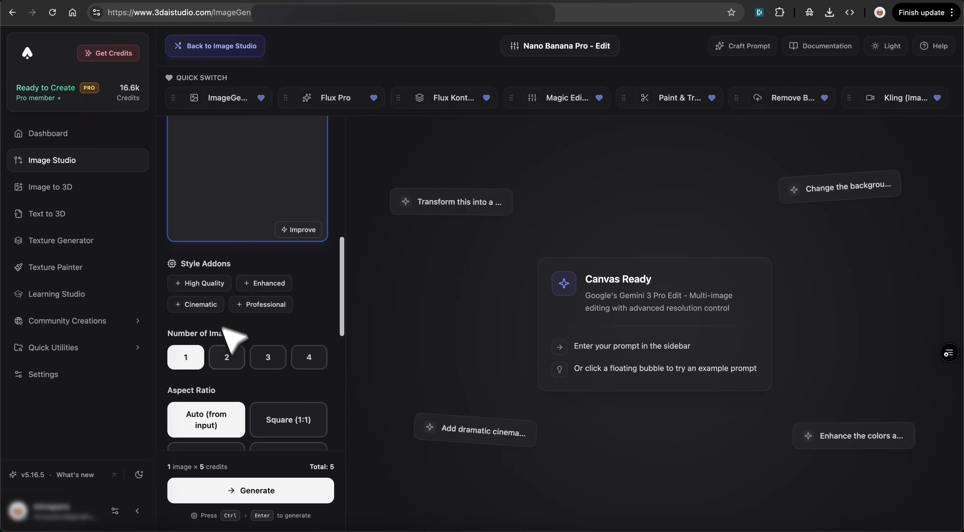
click(309, 358)
scroll(247, 356, down, 5)
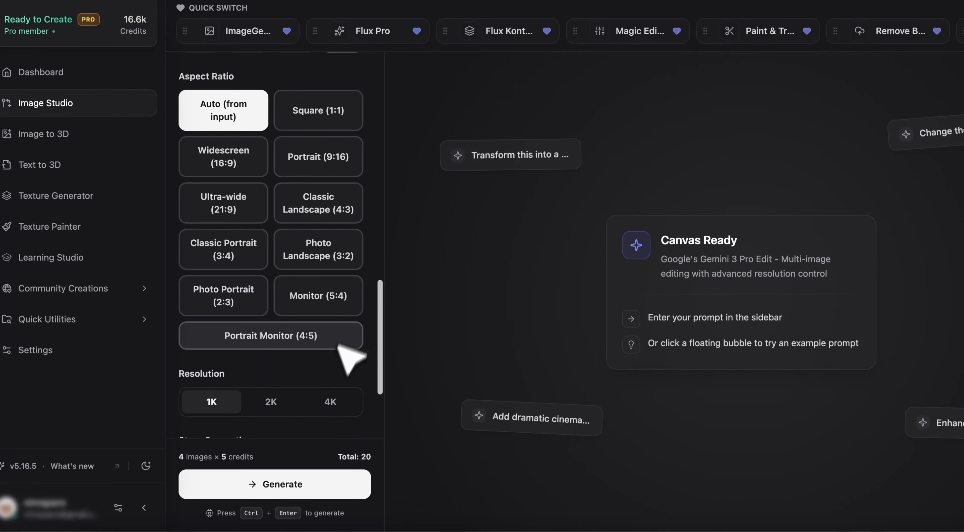
click(315, 480)
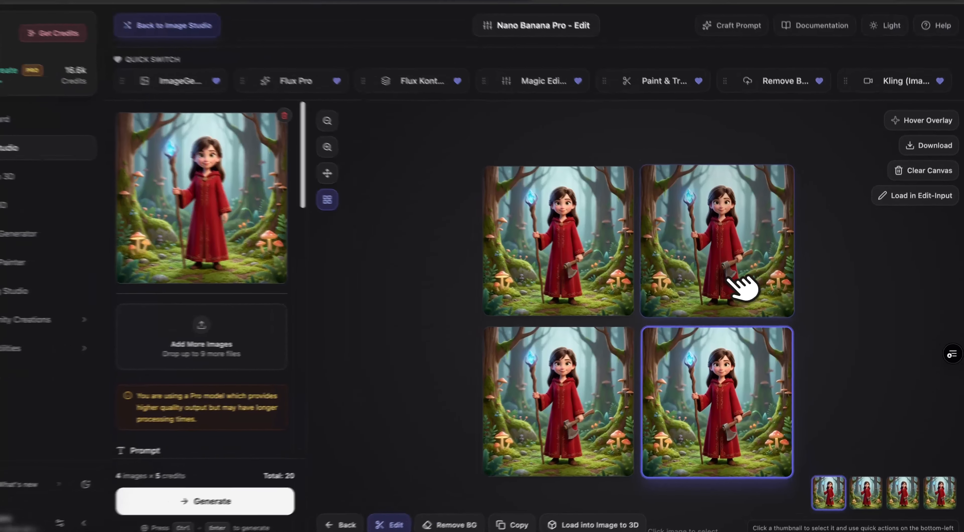
Load the upper-right axe result of the grid as the edit input and generate edits with the prompt "change the robe color to blue"
click(746, 286)
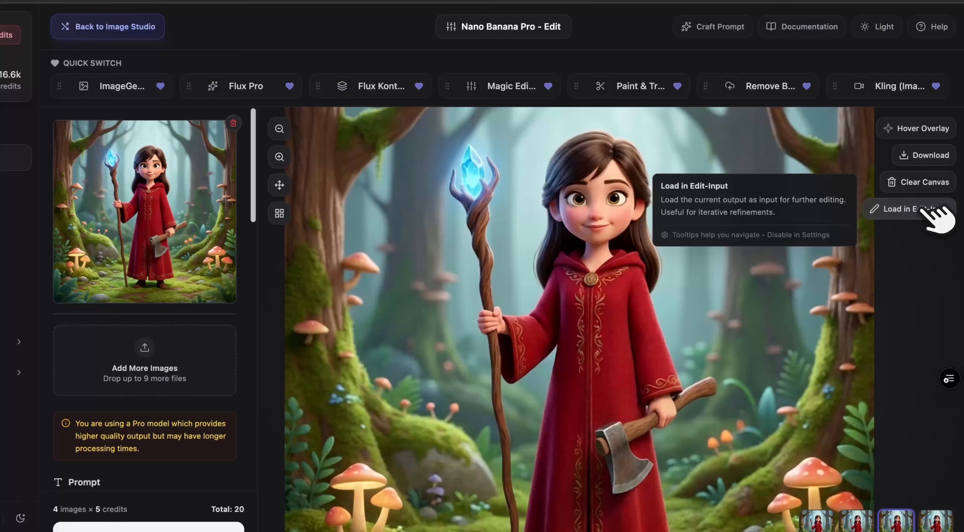
click(917, 186)
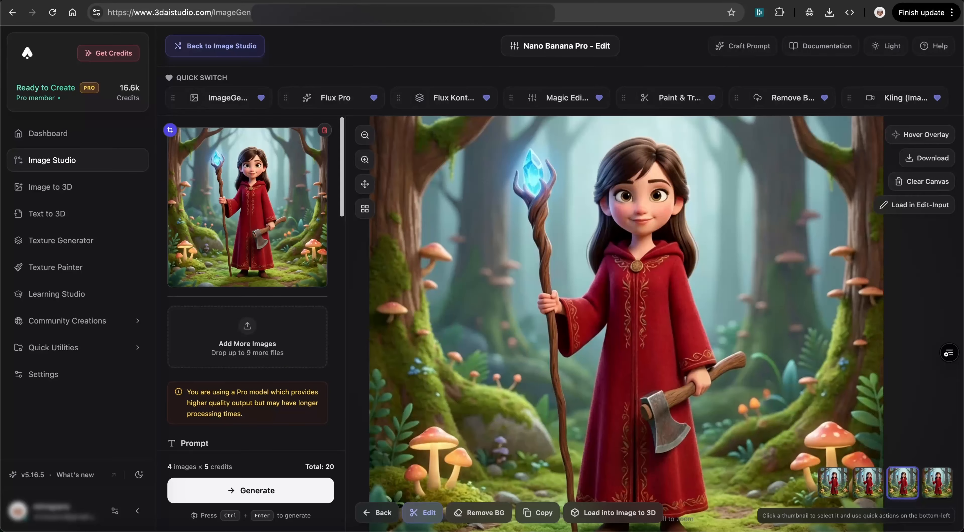
scroll(254, 281, down, 6)
click(262, 307)
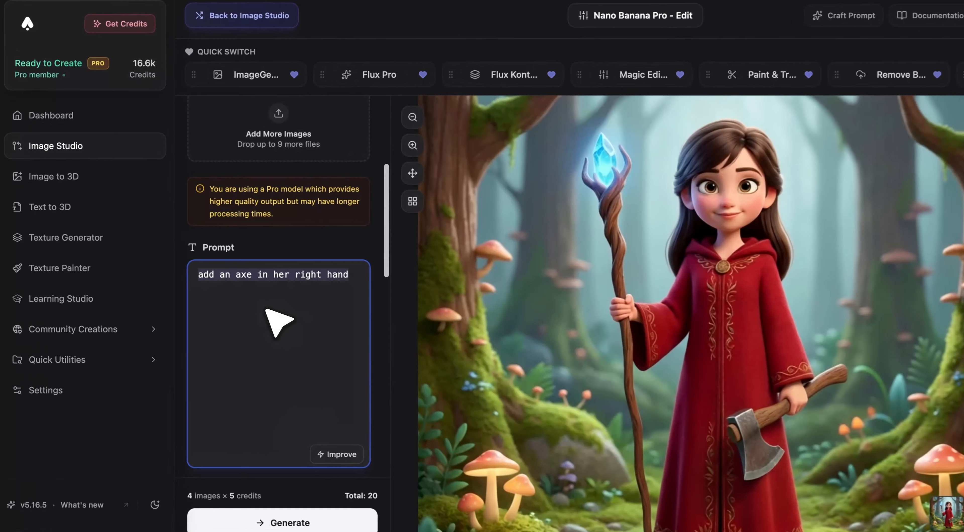
text(change the )
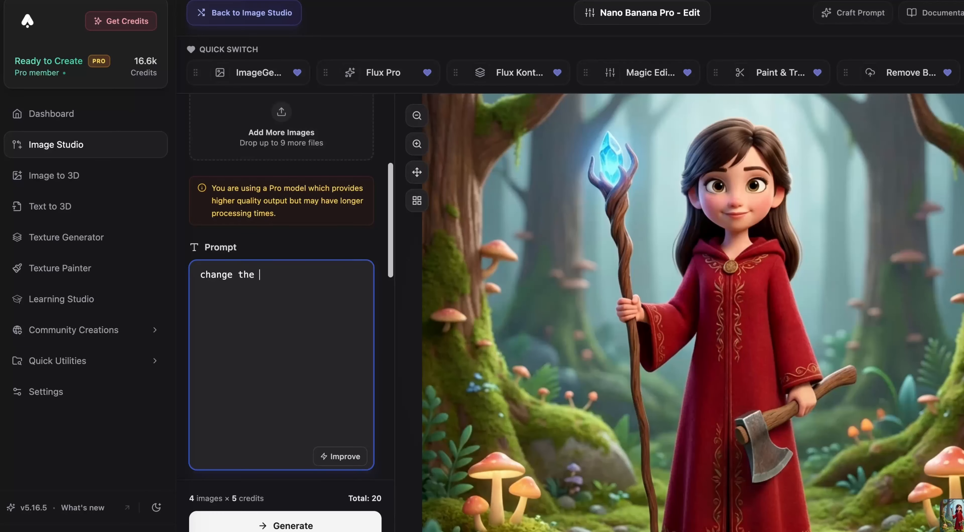
text(robe)
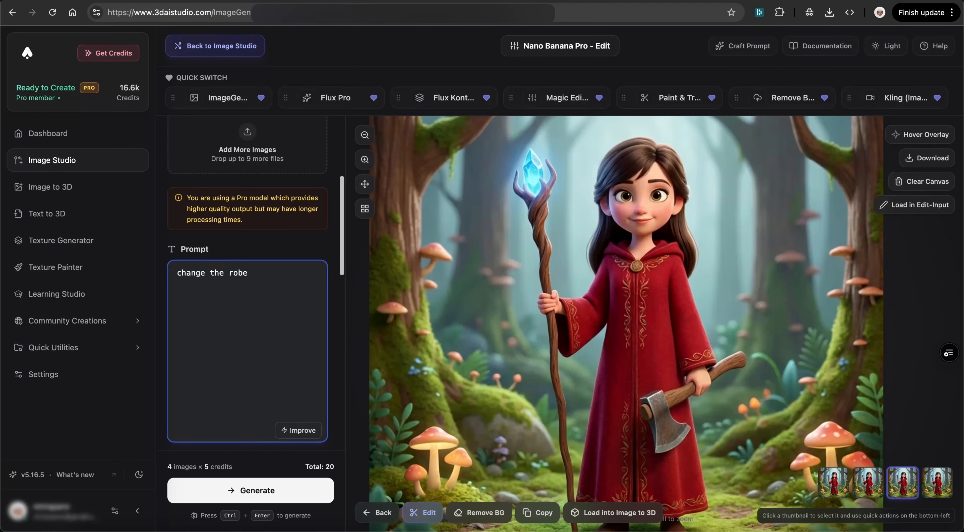
text(ue)
key(ctrl+Return)
text(color to bl)
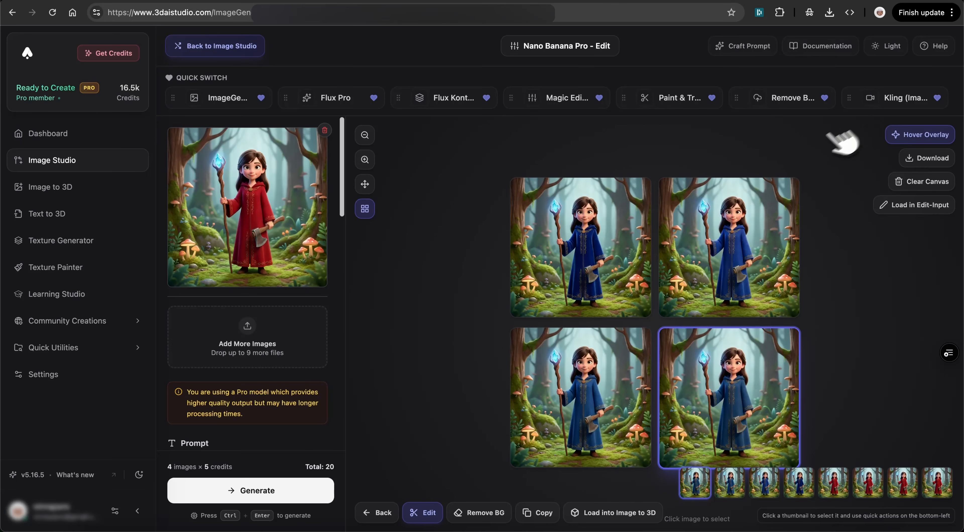
Send the upper-right blue-robe result to background removal and run it with General Use (Heavy) at 2048 × 2048
mouse_move(764, 209)
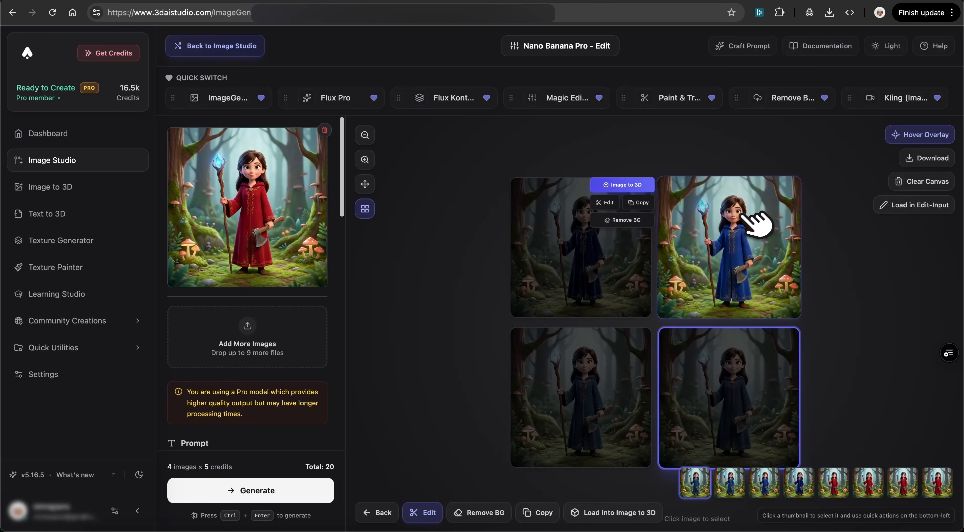
click(649, 220)
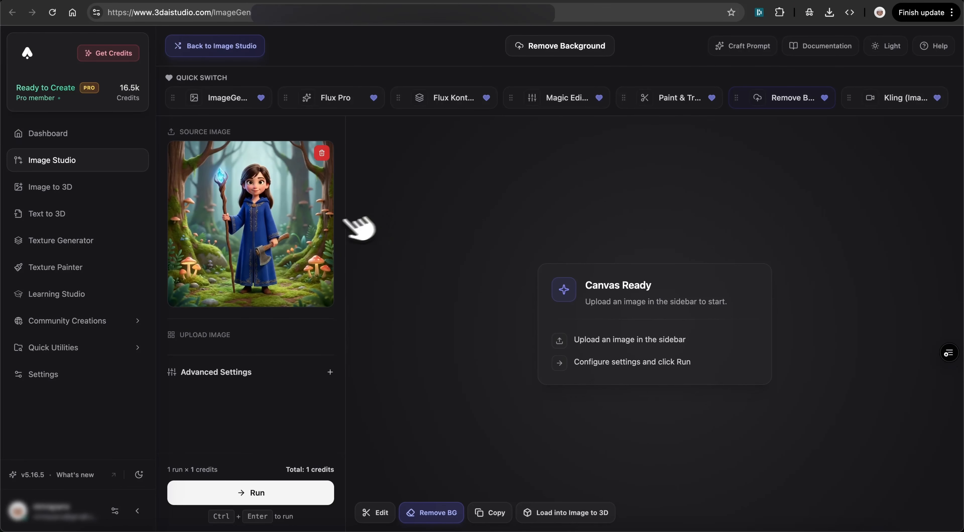
click(330, 372)
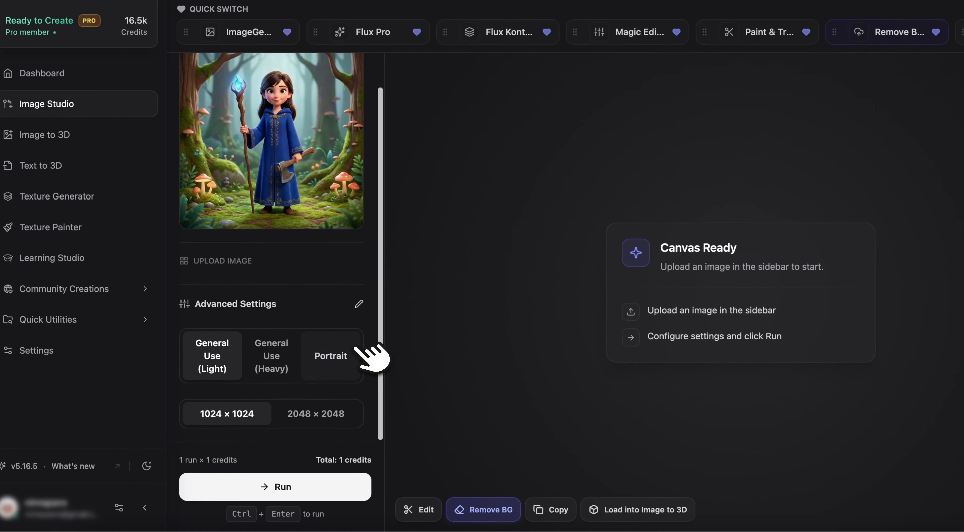
click(286, 357)
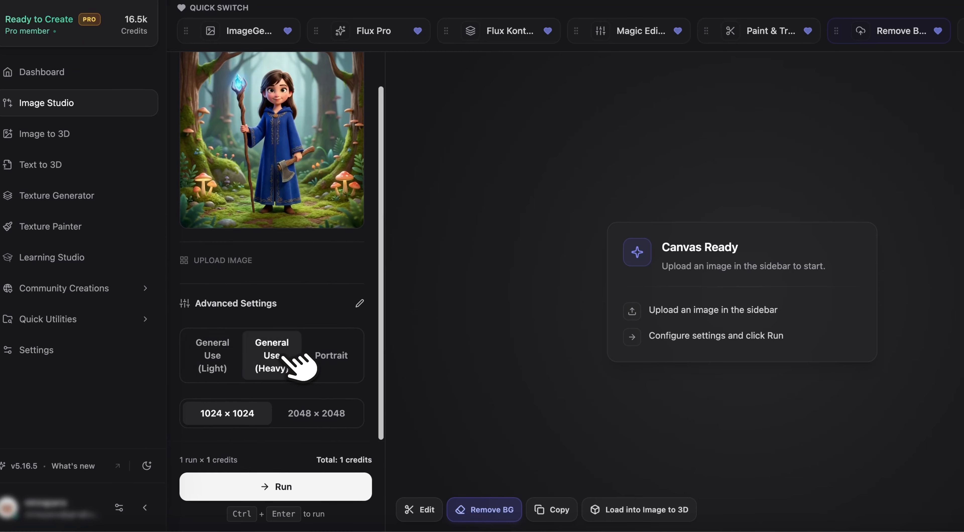
click(318, 412)
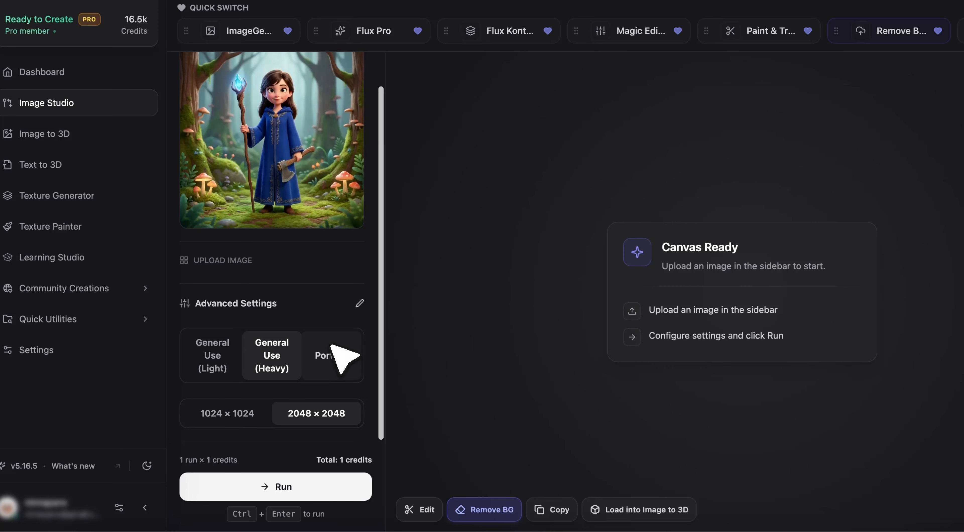
click(280, 485)
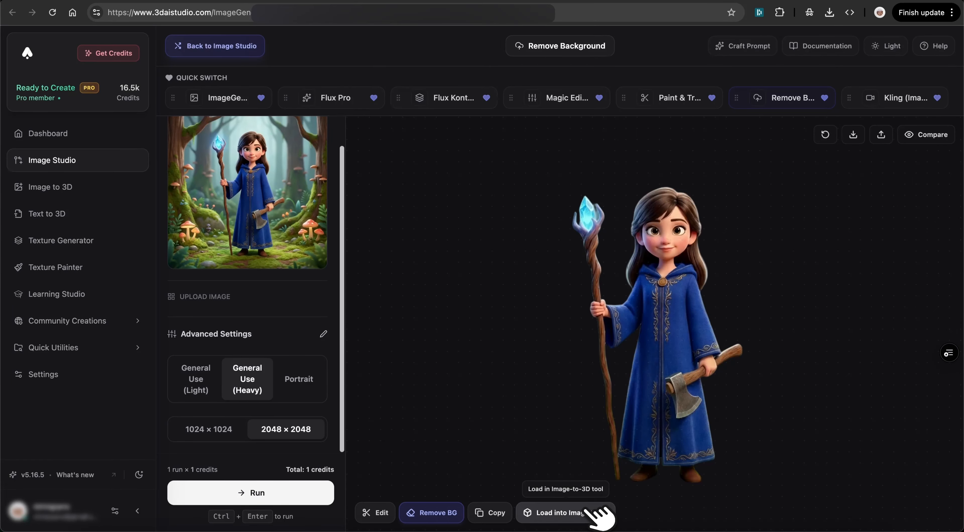
Load the background-free wizard into Image to 3D and generate a Normal textured model with Hunyuan 3.0
click(588, 512)
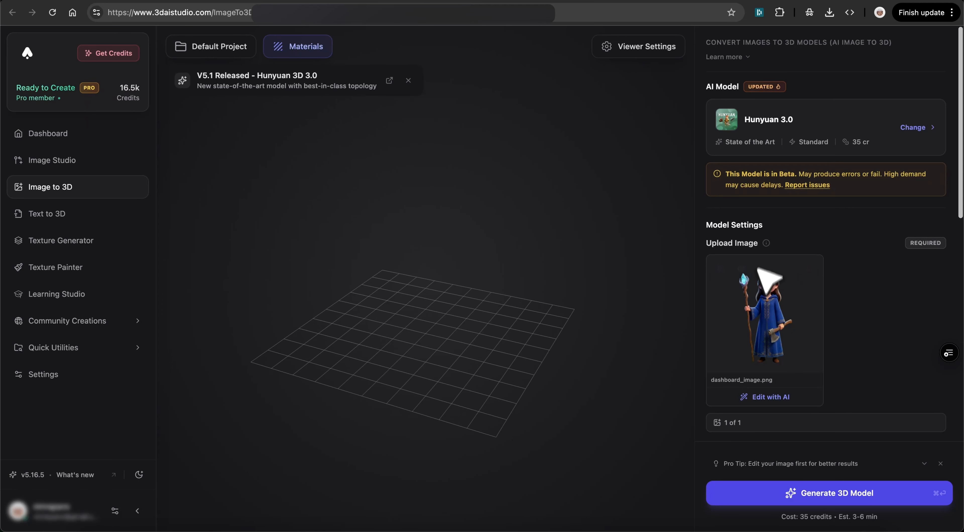
scroll(758, 268, down, 6)
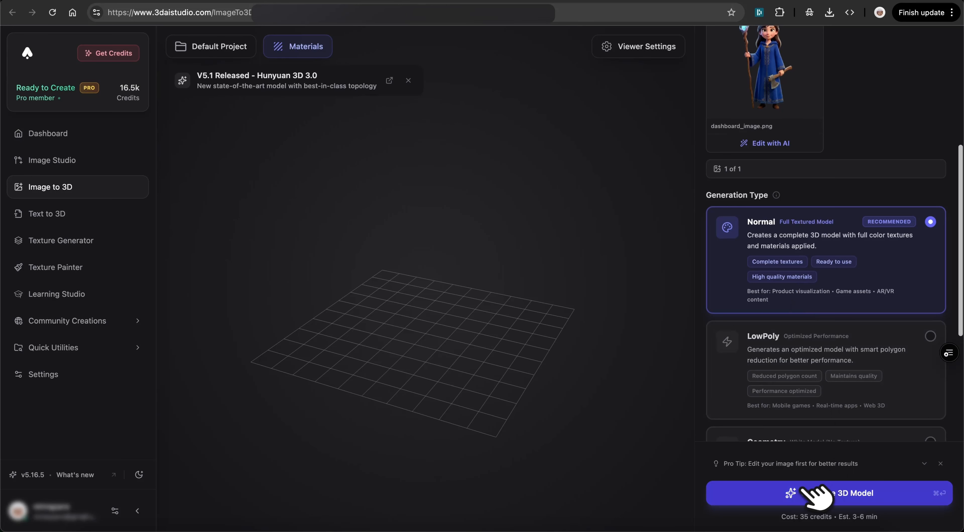
click(810, 493)
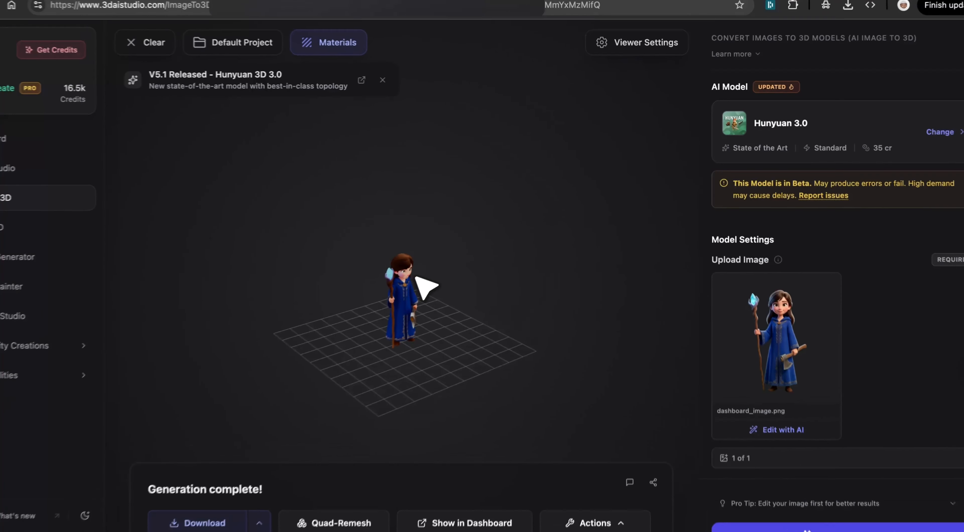
Examine the generated 3D wizard from several angles, both with materials and as untextured geometry
scroll(399, 274, up, 10)
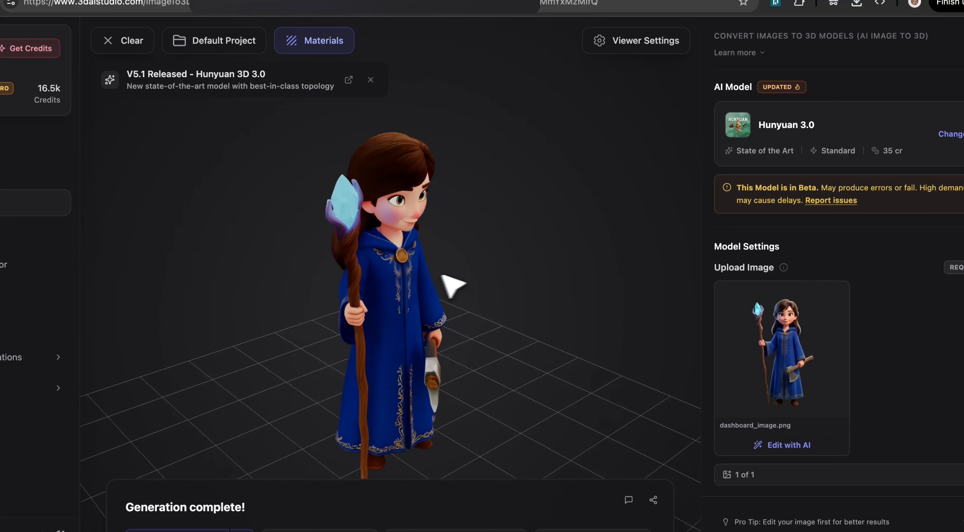
drag(453, 286, 351, 279)
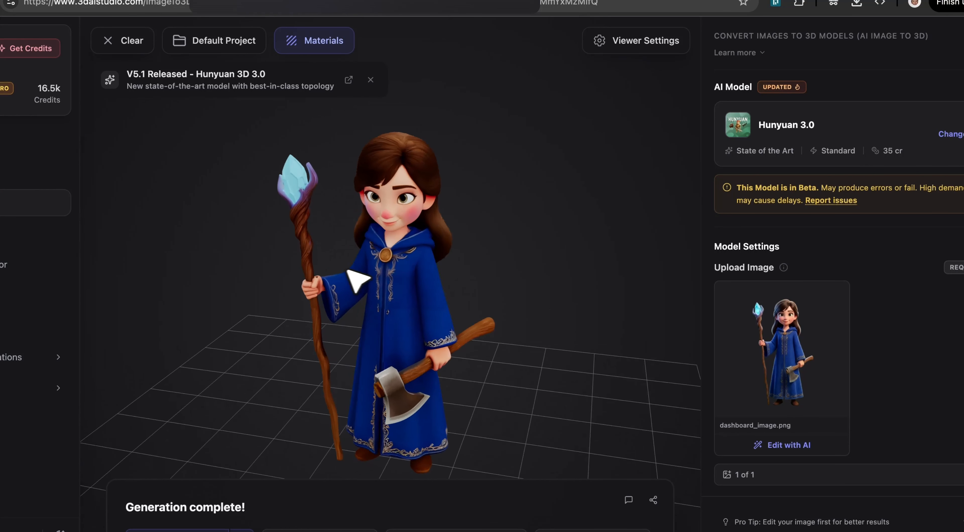
click(326, 47)
drag(532, 232, 318, 243)
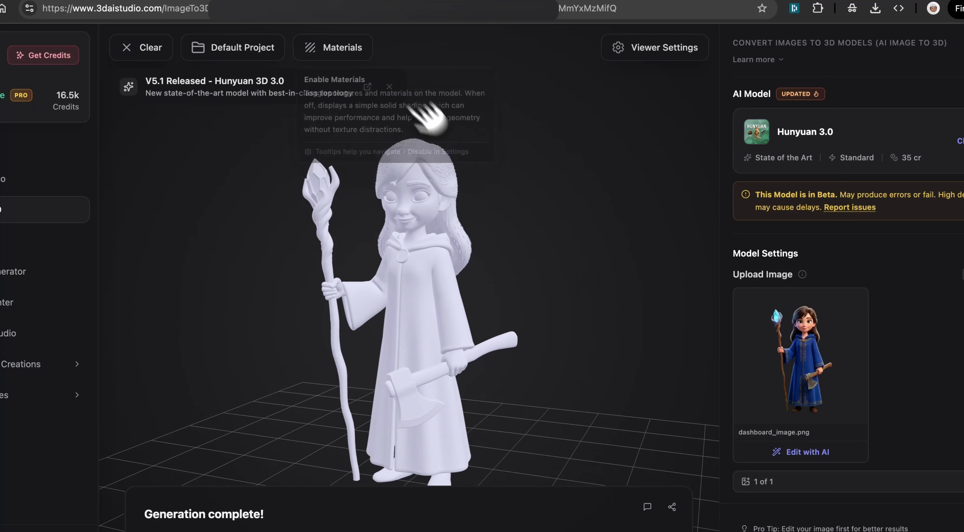
click(352, 47)
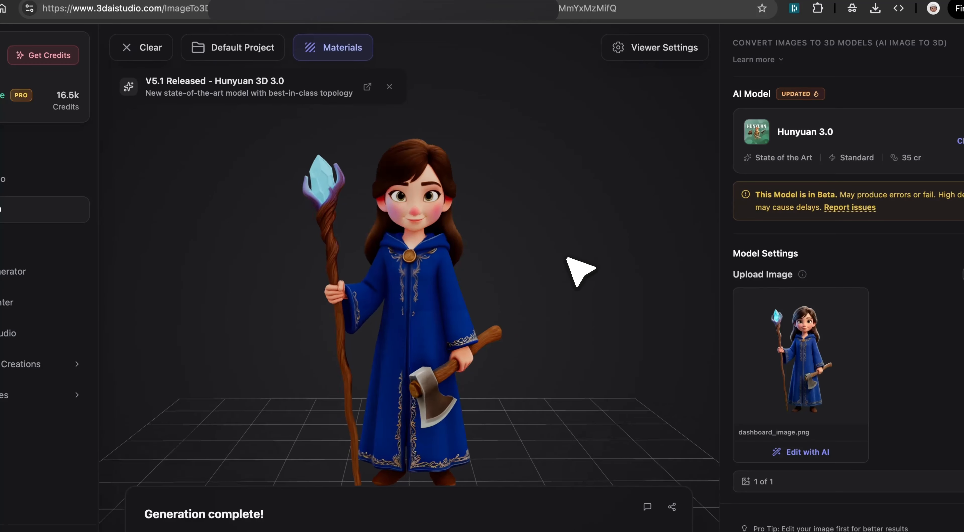
scroll(567, 259, down, 10)
drag(457, 283, 399, 254)
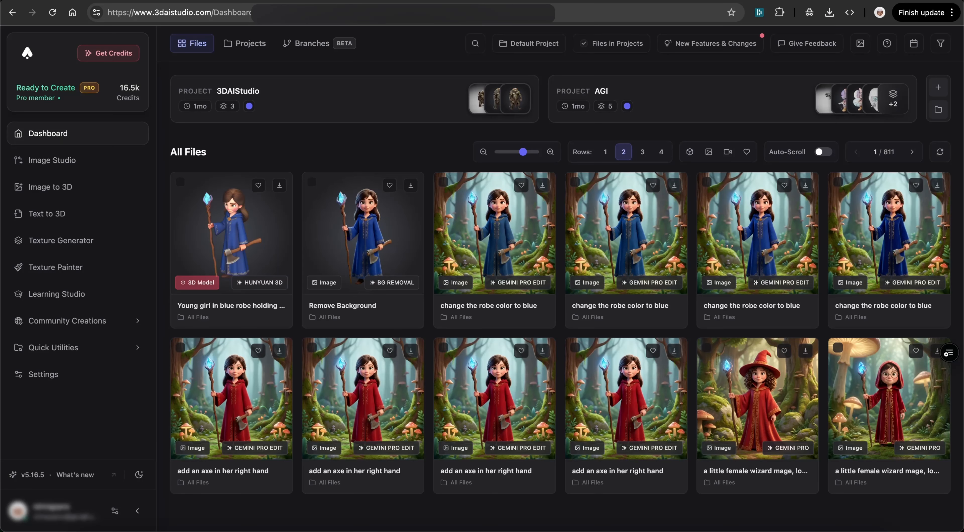
Open the first "change the robe color to blue" image from the dashboard files and load it into Nano Banana Pro editing
mouse_move(496, 193)
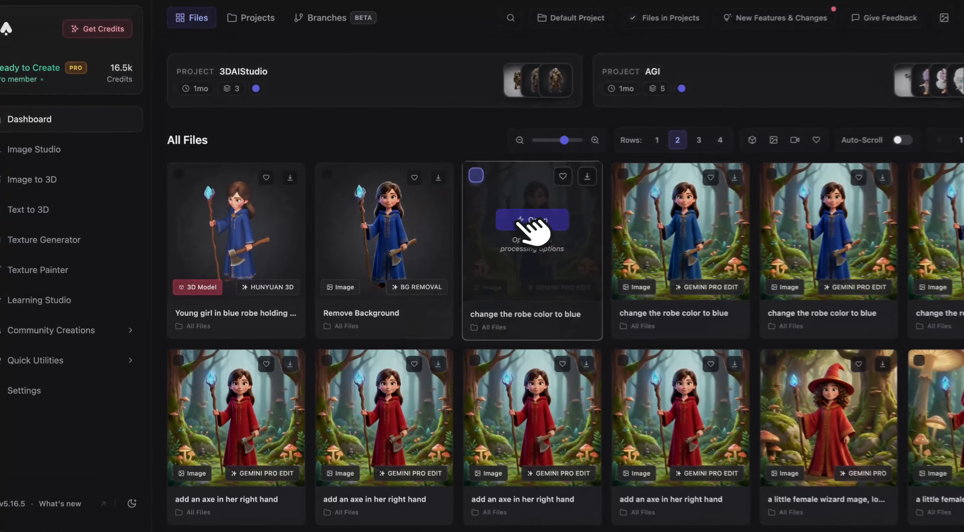
click(483, 222)
click(161, 193)
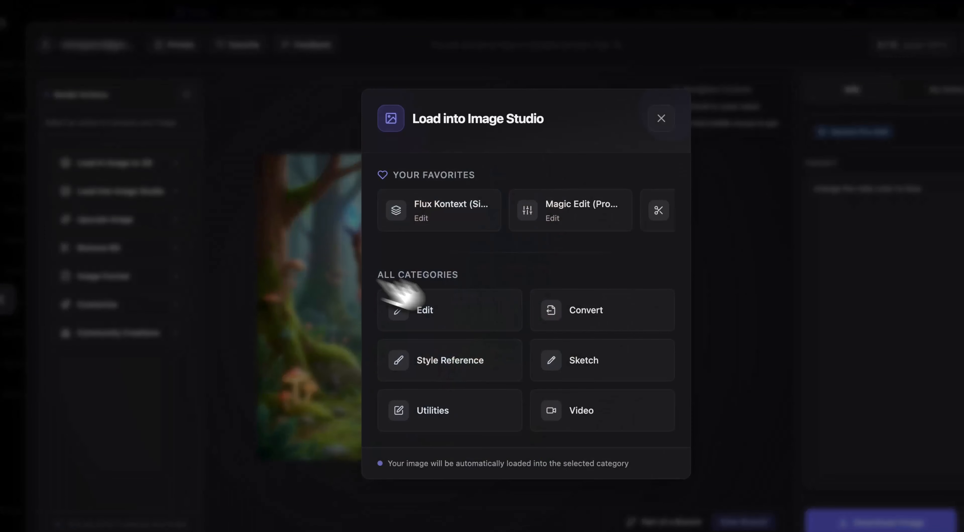
click(490, 316)
click(550, 315)
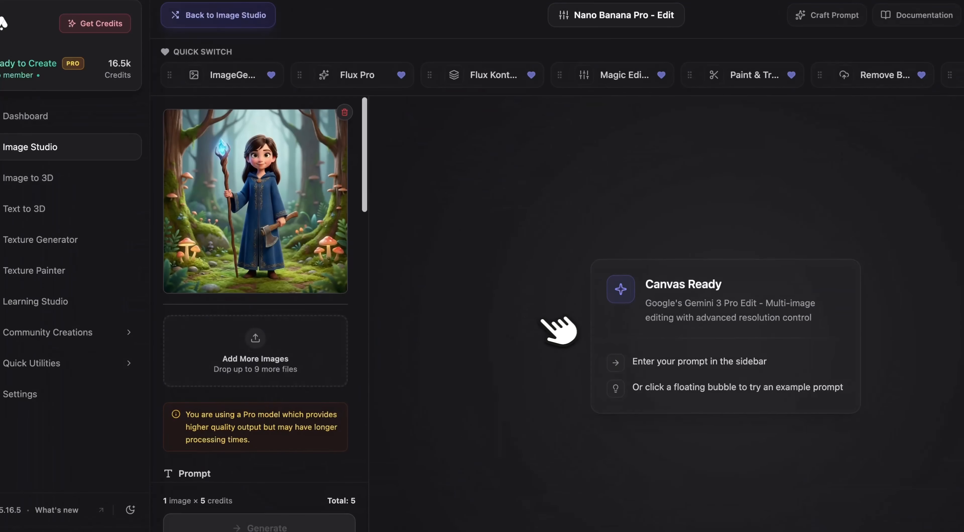
Enter the edit prompt "add a pedrestral where the wizard is standing on", set the number of images to 4 and generate the edits
scroll(292, 388, down, 3)
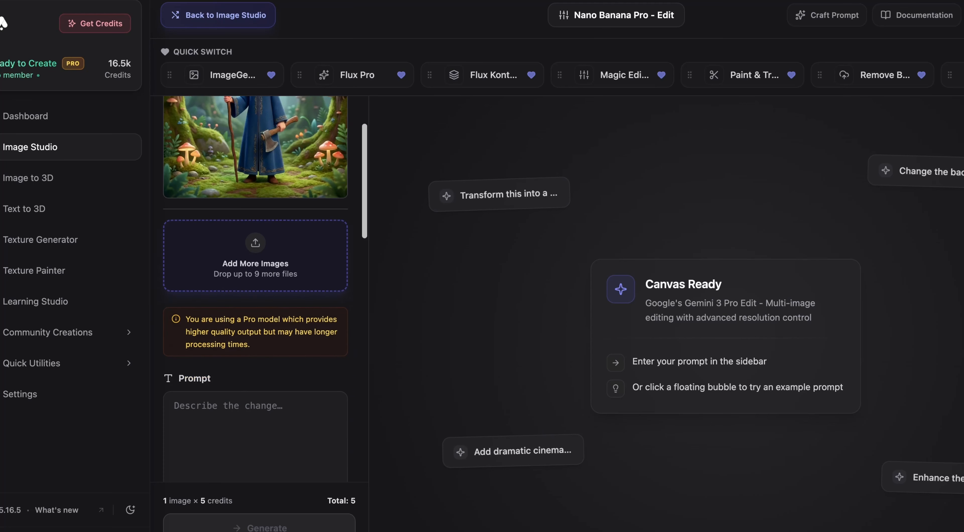
click(262, 380)
text(add a pedrestral )
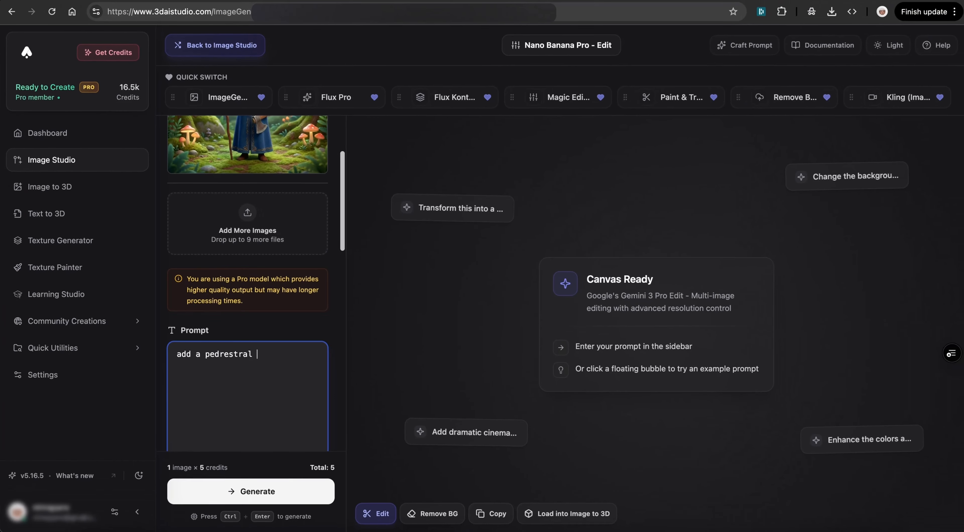
text(where the wiza)
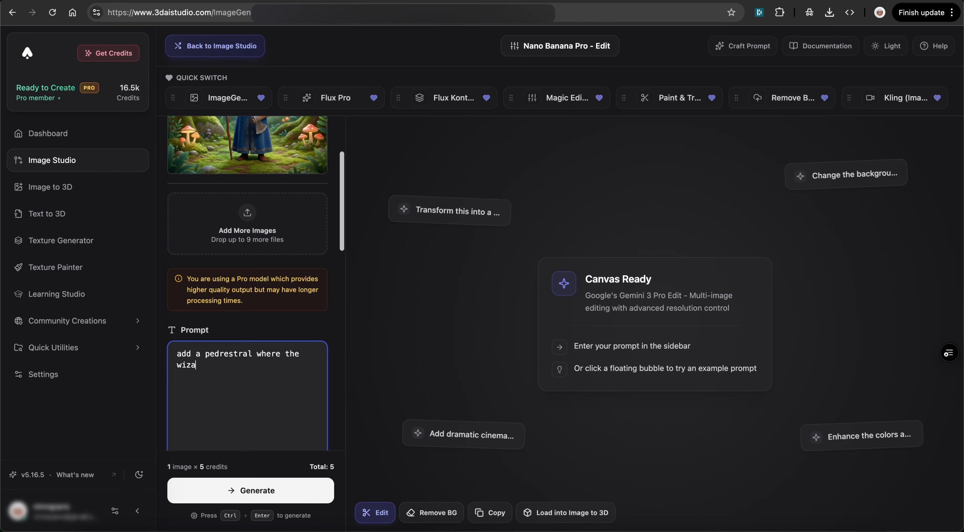
text(rd is standing on)
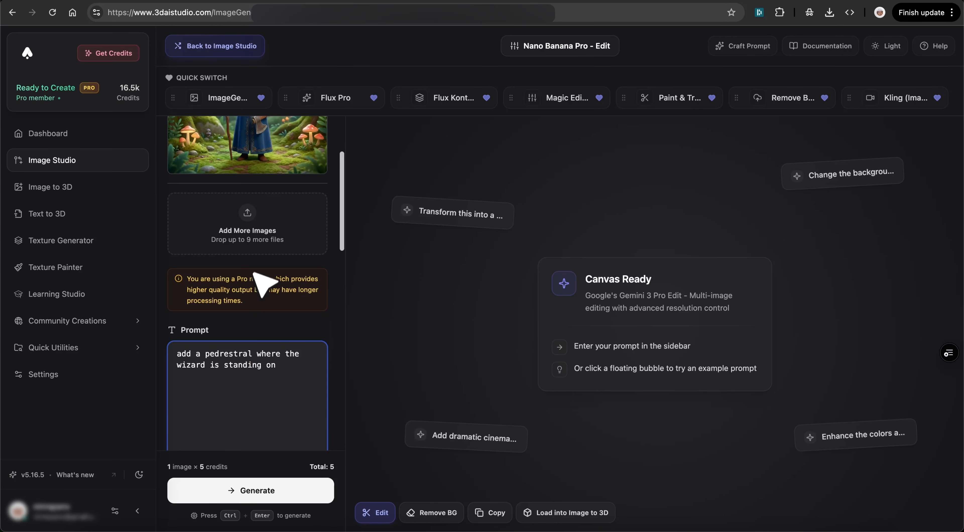
scroll(262, 280, down, 4)
scroll(262, 285, down, 3)
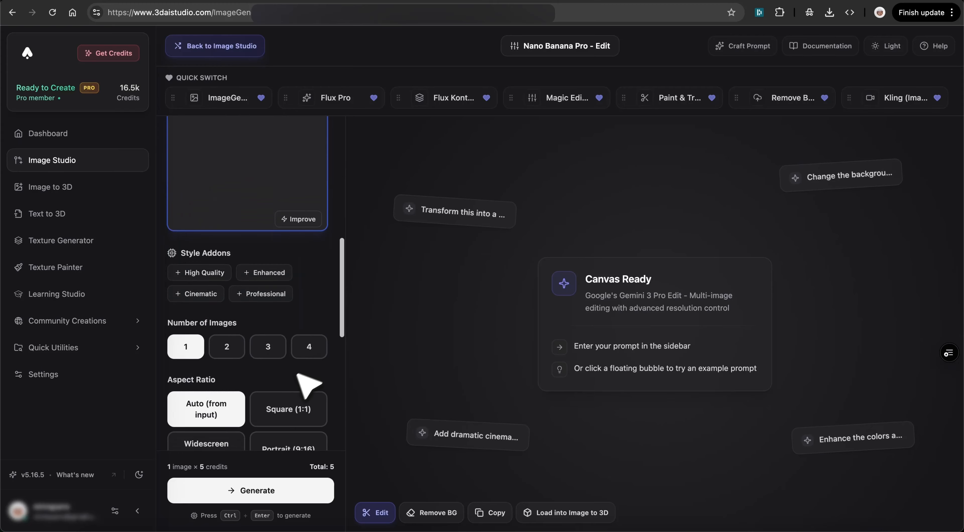
click(311, 339)
click(291, 487)
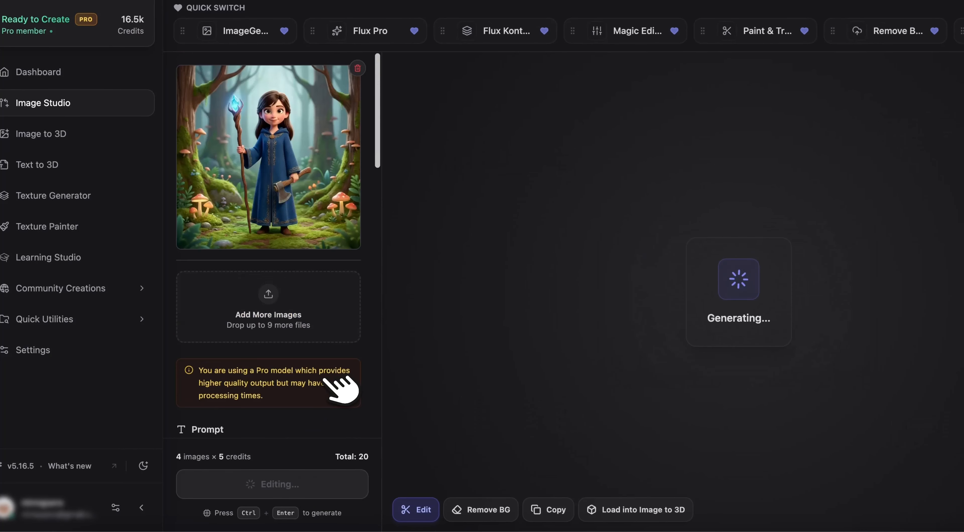